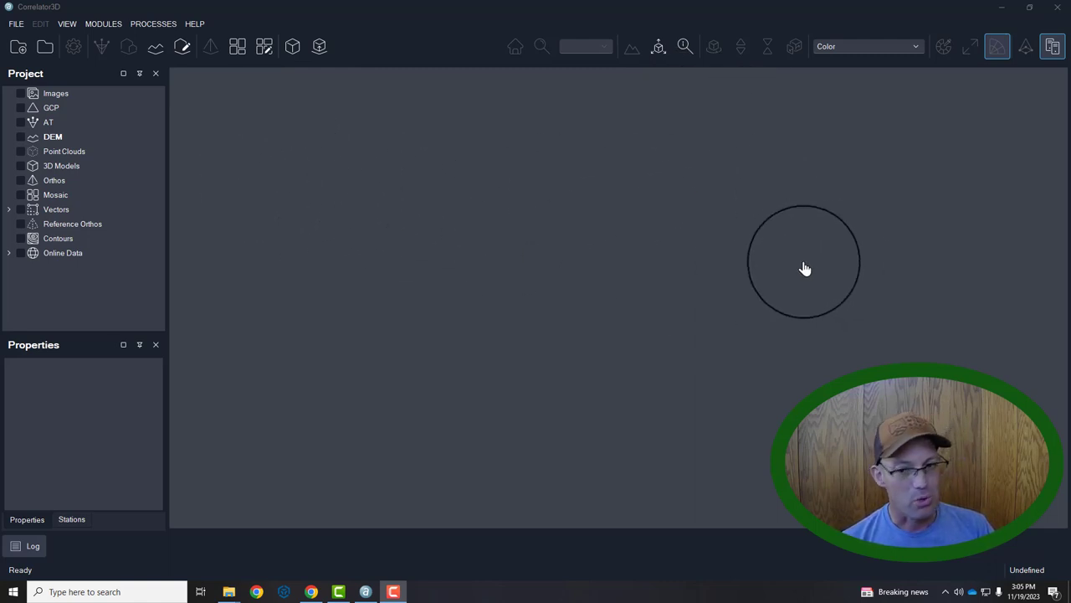
# - Start a new UAV-type project with a single camera and go on to image selection
pyautogui.click(22, 50)
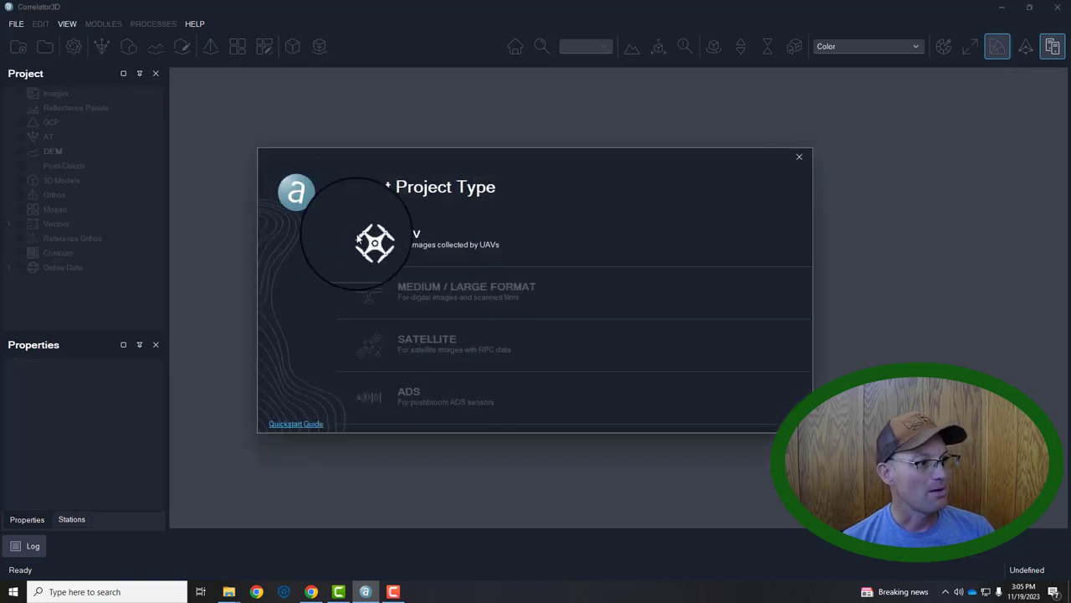
pyautogui.click(422, 244)
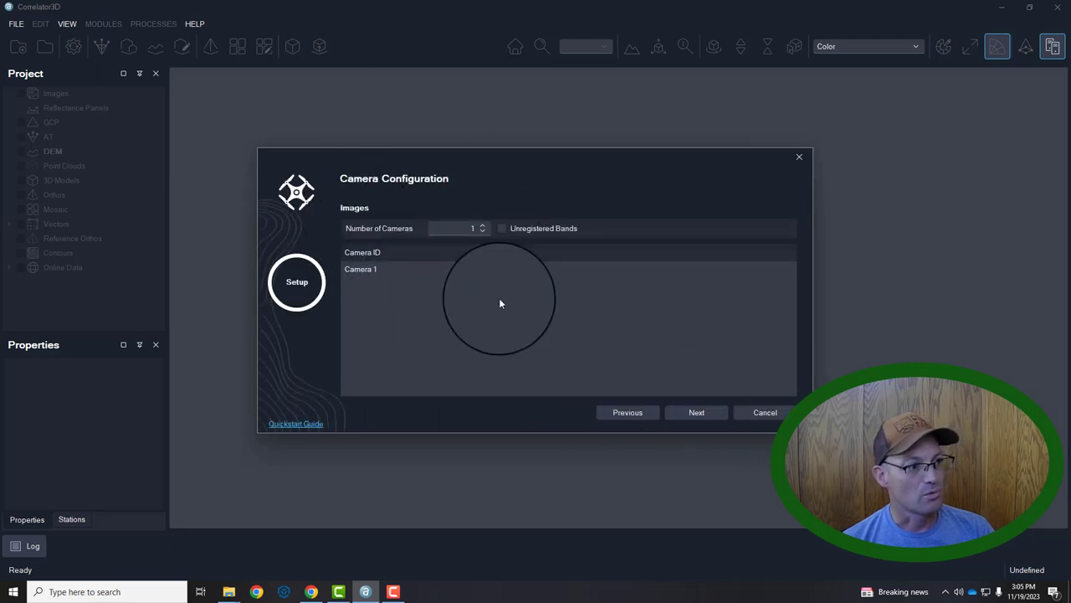
pyautogui.click(694, 412)
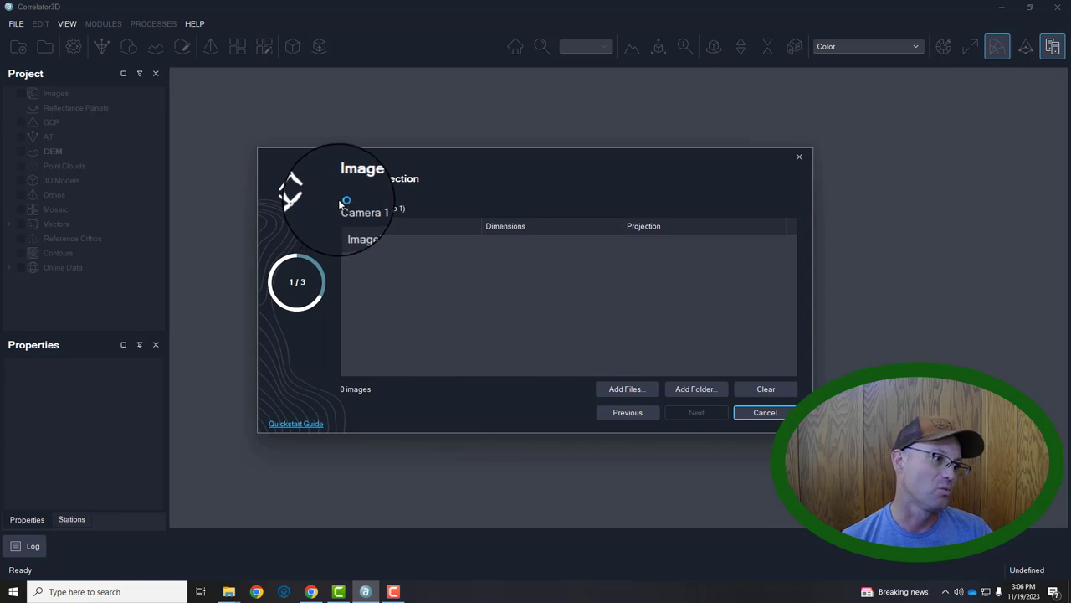
# - Add the Flight 01 folder from Data Disk (N:) > Modesto > UAV > 01-Raw Images > Flights
pyautogui.click(680, 390)
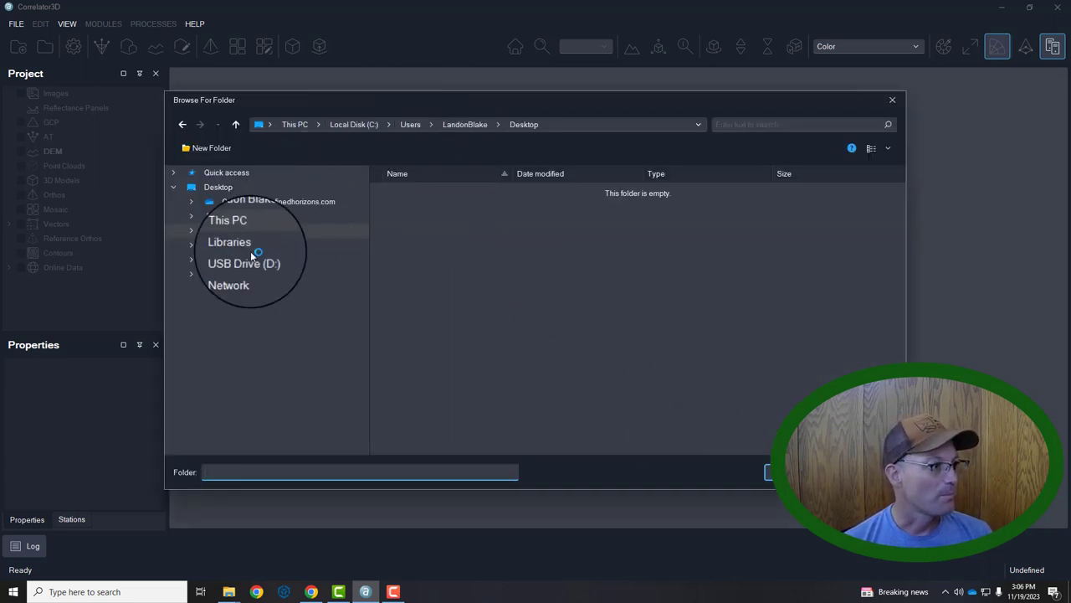
pyautogui.click(191, 230)
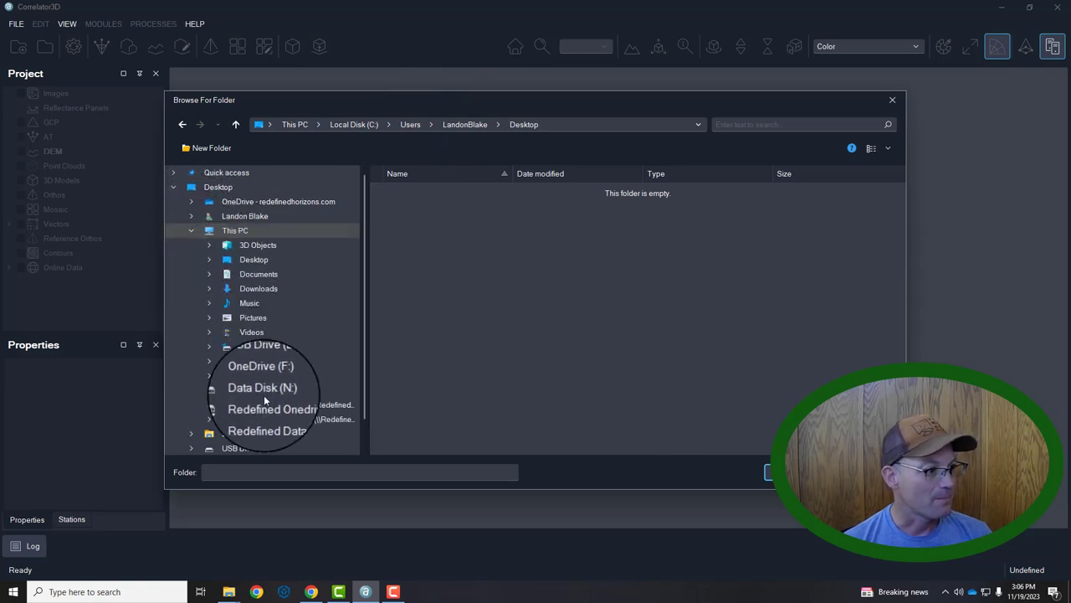
pyautogui.click(264, 393)
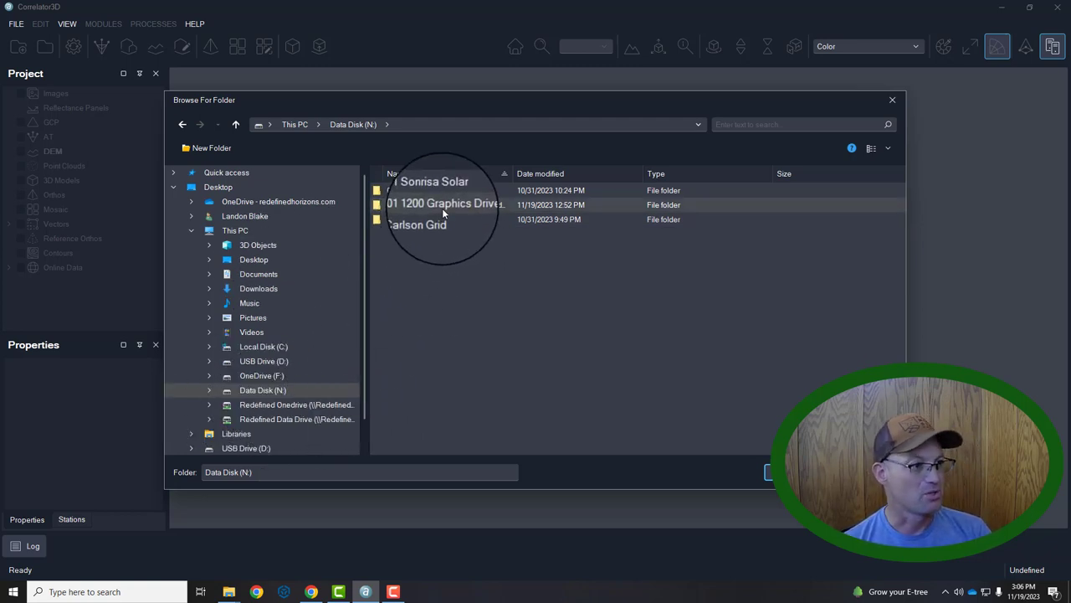
pyautogui.doubleClick(392, 206)
pyautogui.doubleClick(397, 234)
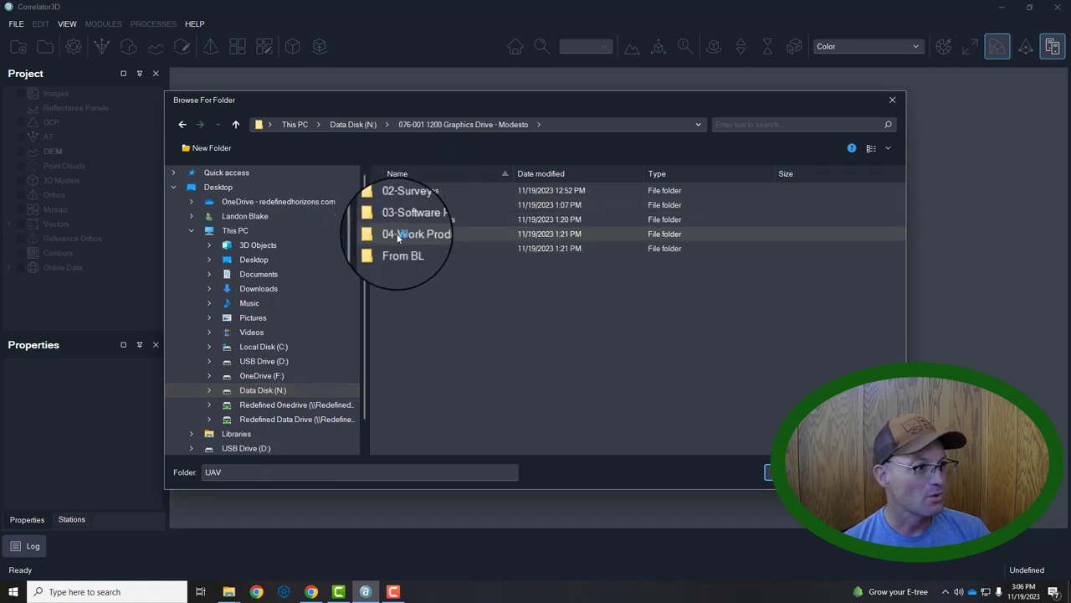
pyautogui.doubleClick(407, 190)
pyautogui.doubleClick(406, 192)
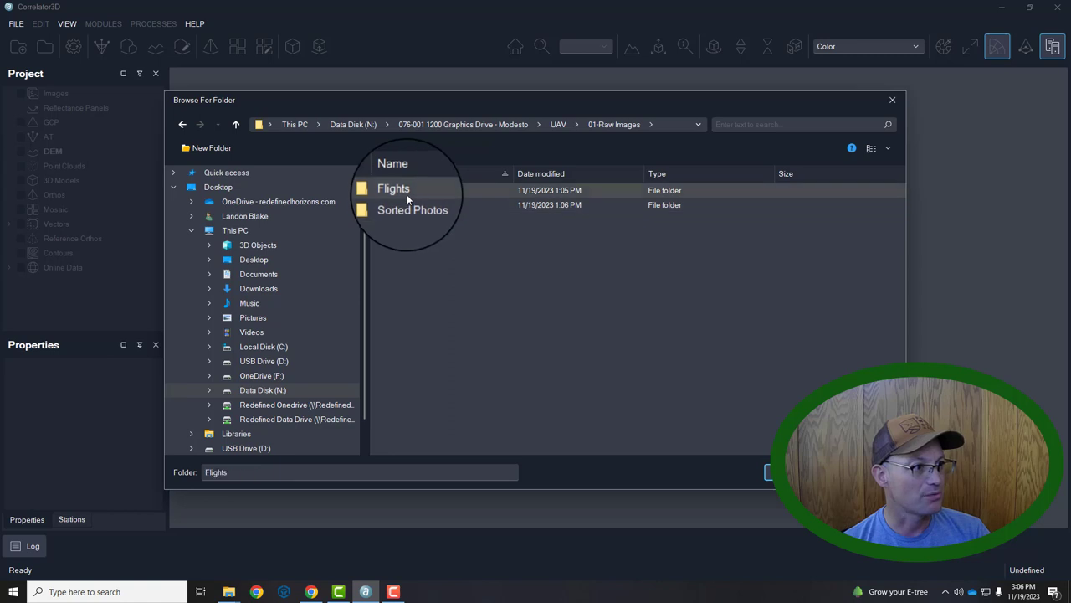
pyautogui.click(409, 193)
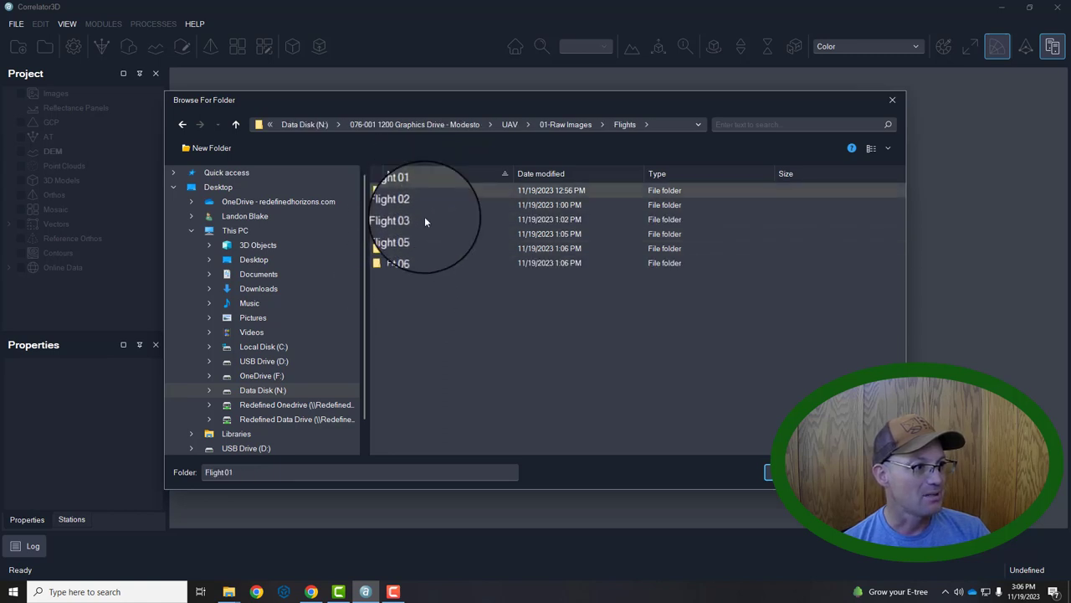
pyautogui.click(763, 472)
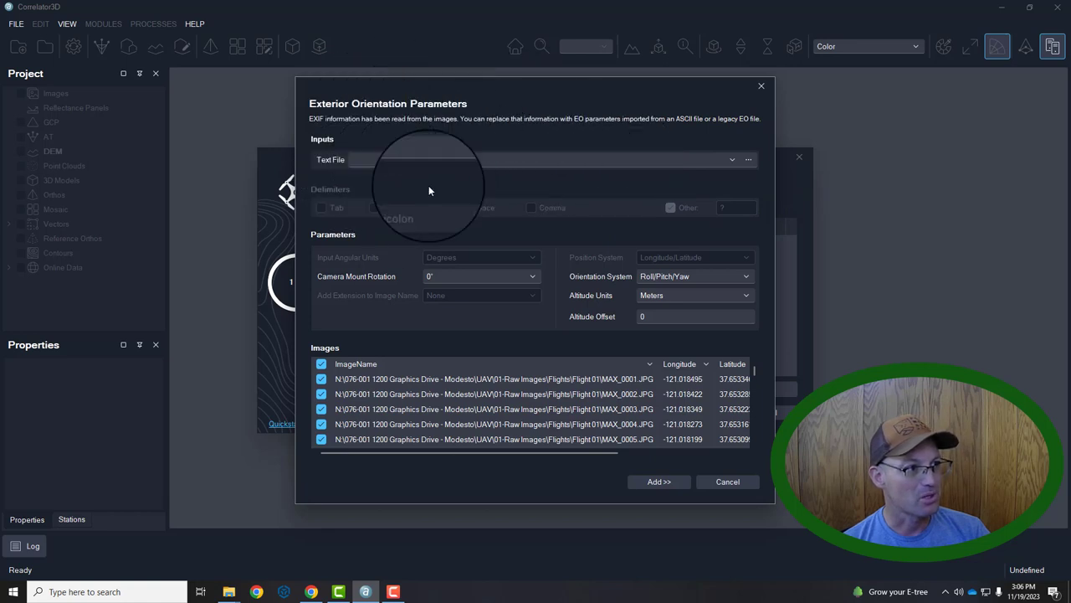
# - Add the 101 Flight 01 images in State Plane NAD83, U.S. Surveyor's Foot, California zone 3
pyautogui.click(653, 483)
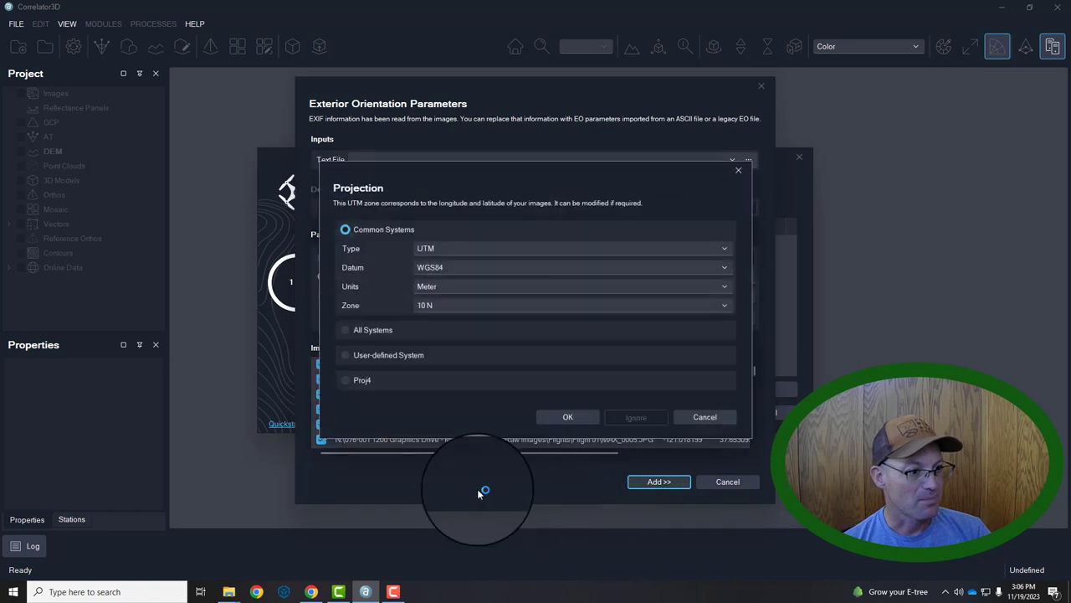
pyautogui.click(483, 260)
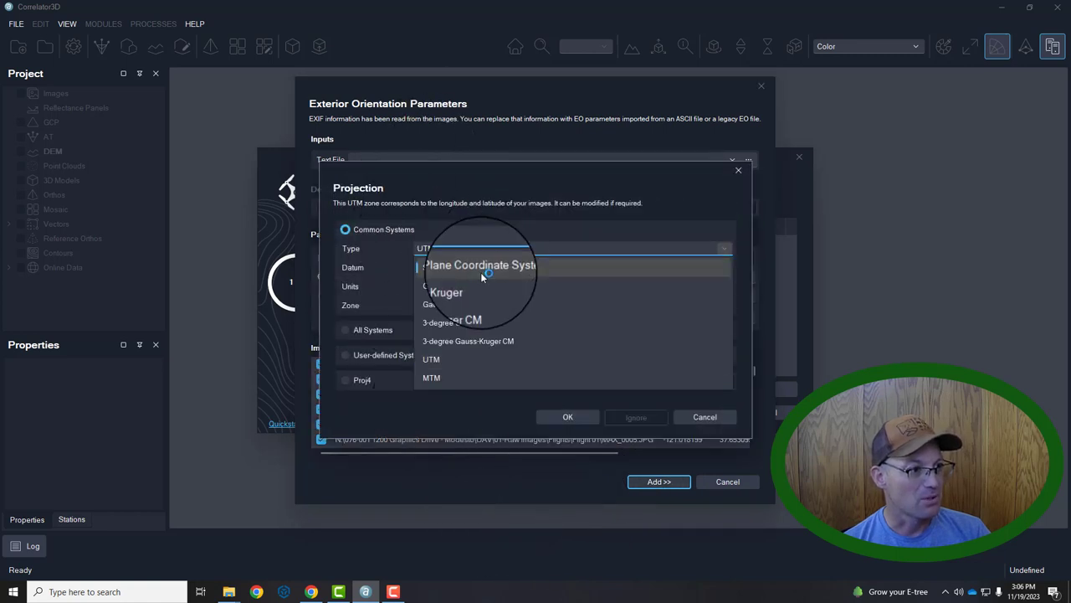
pyautogui.click(481, 267)
pyautogui.click(521, 267)
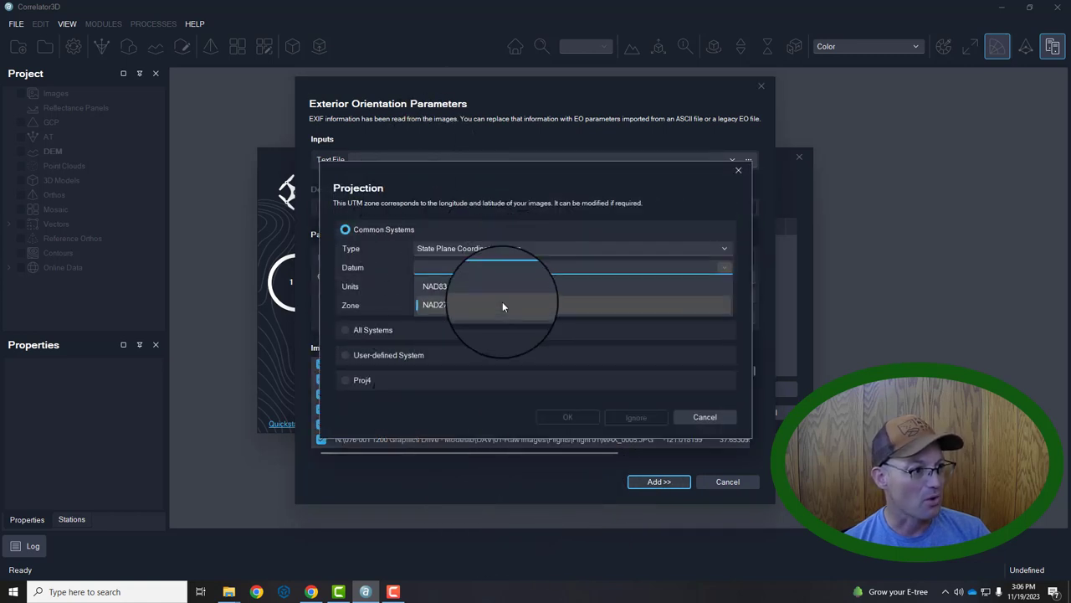
pyautogui.click(507, 287)
pyautogui.click(505, 286)
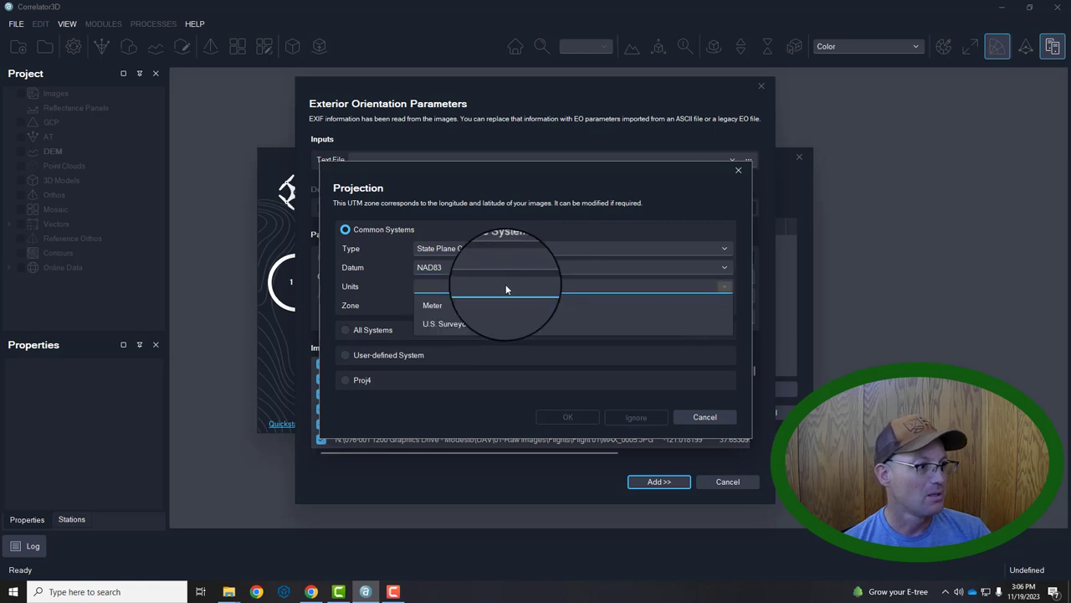
pyautogui.click(495, 323)
pyautogui.click(508, 306)
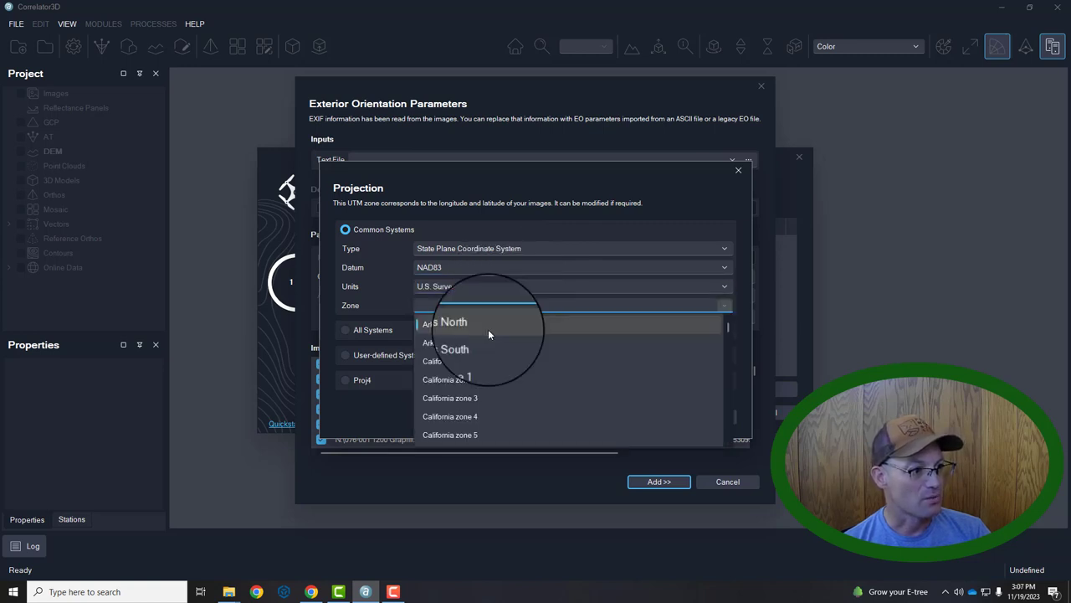
pyautogui.click(469, 405)
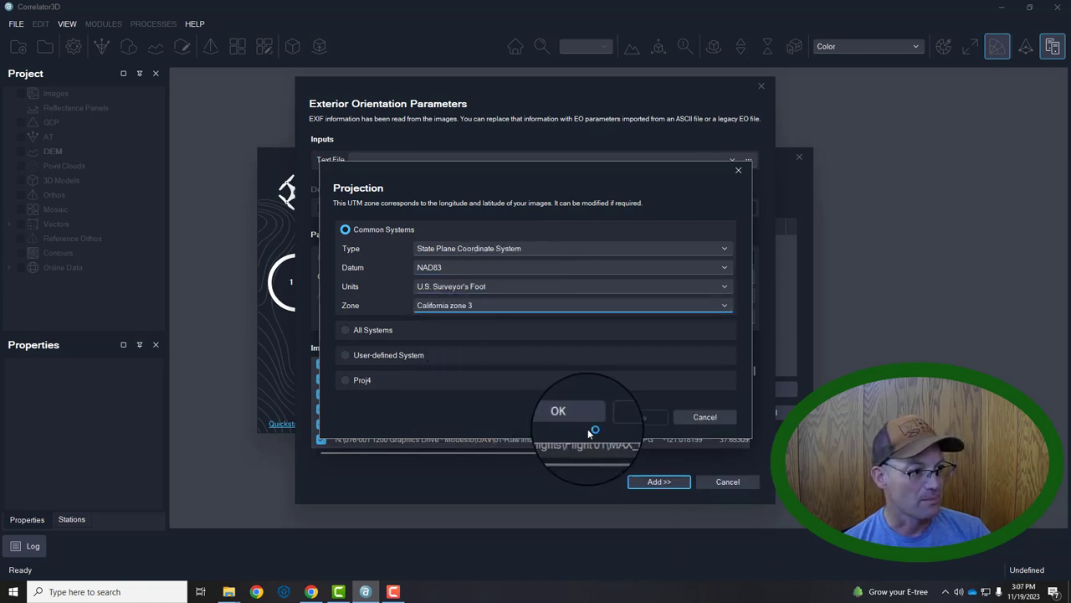
pyautogui.click(580, 413)
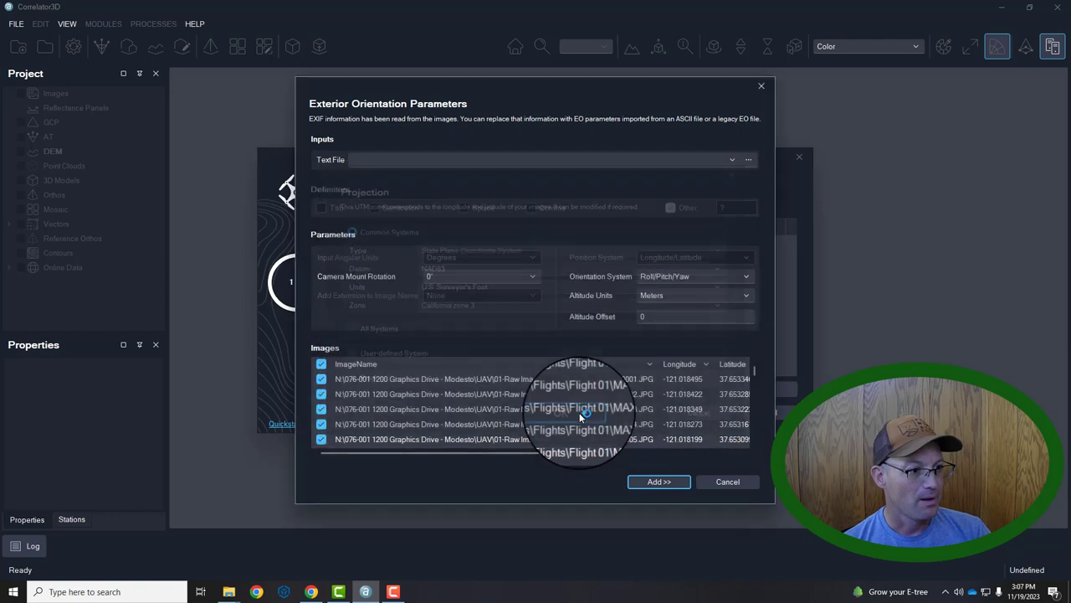
pyautogui.click(659, 482)
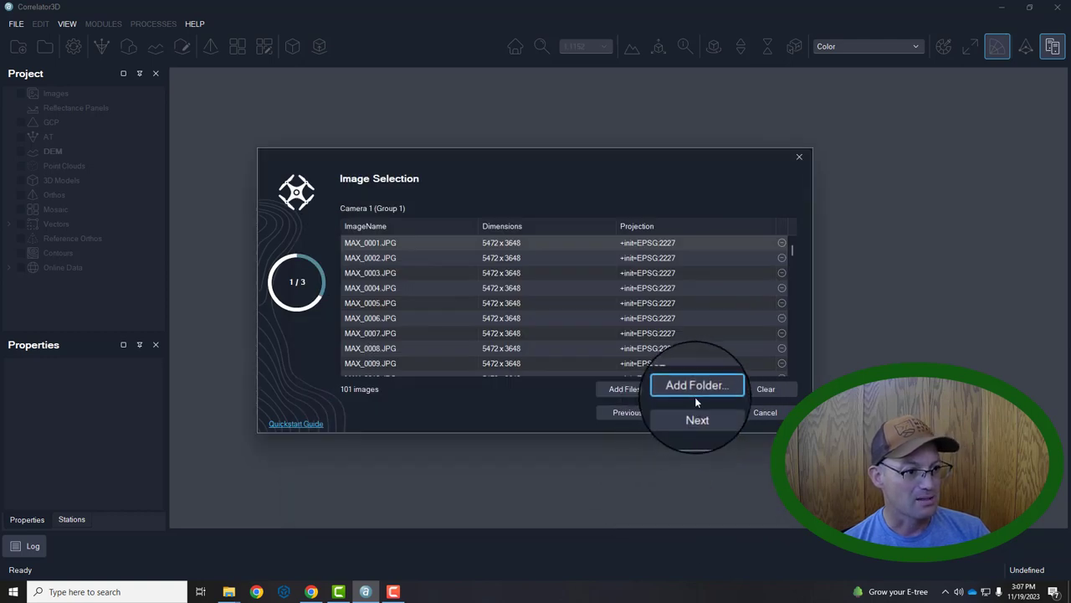
# - Add the Flight 02 folder's images with GPS positions in State Plane California zone 3
pyautogui.click(708, 424)
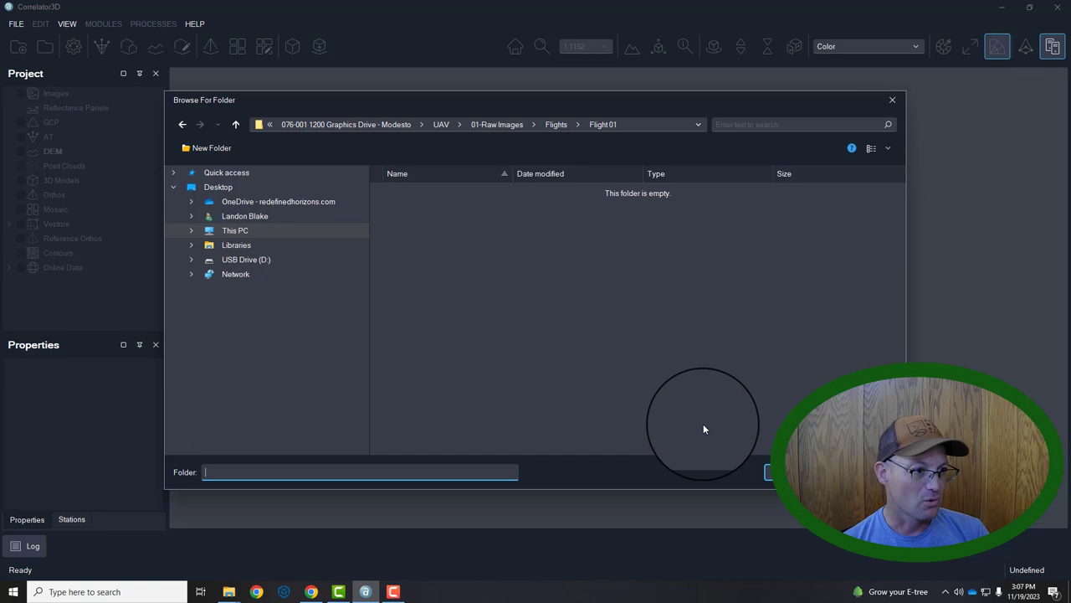
pyautogui.click(552, 125)
pyautogui.click(400, 205)
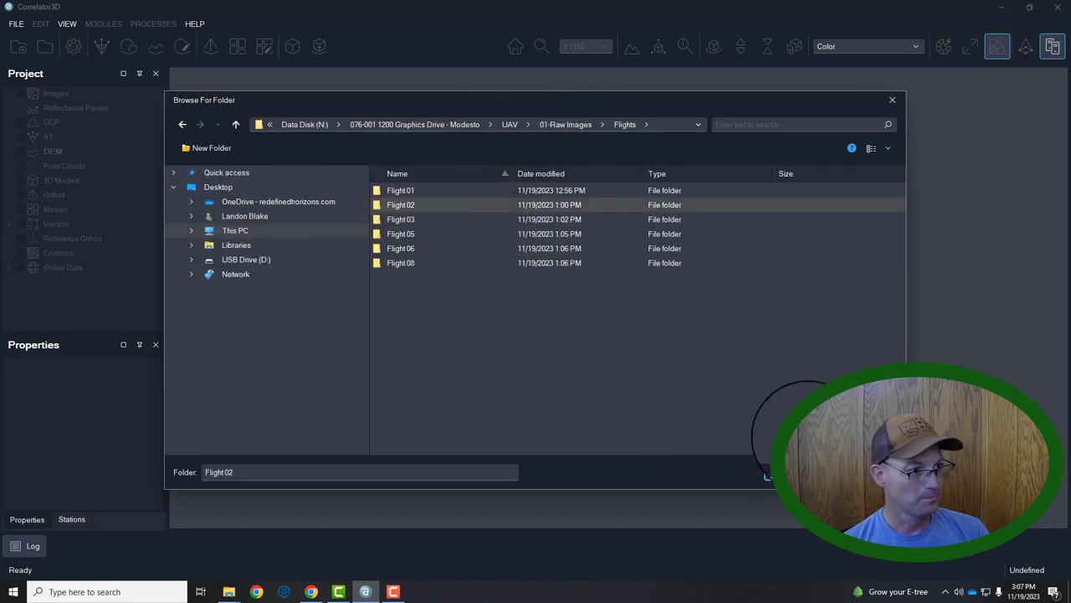
pyautogui.click(803, 472)
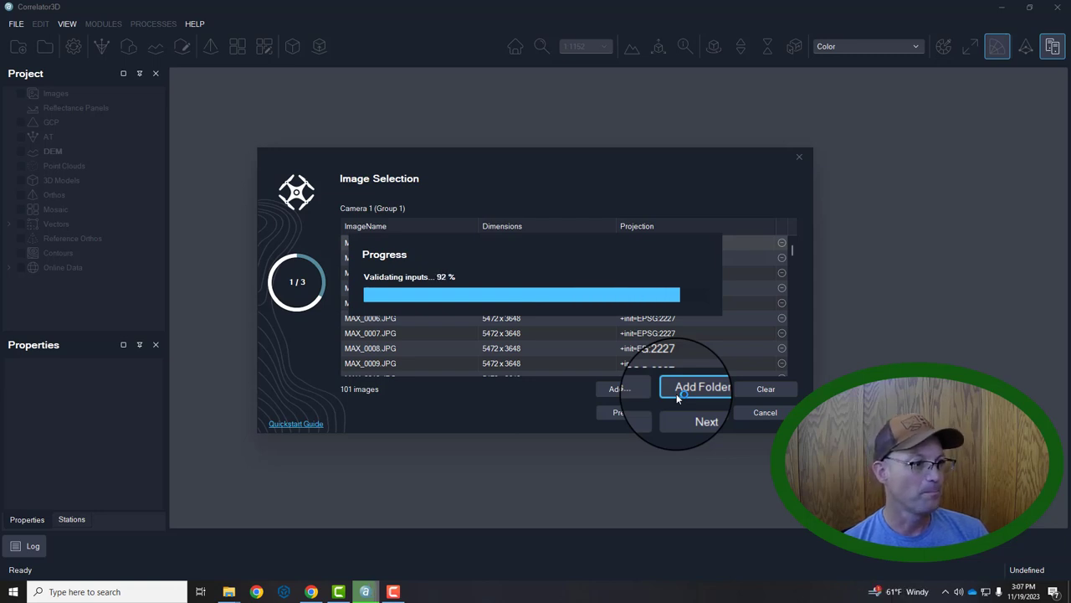
pyautogui.click(678, 395)
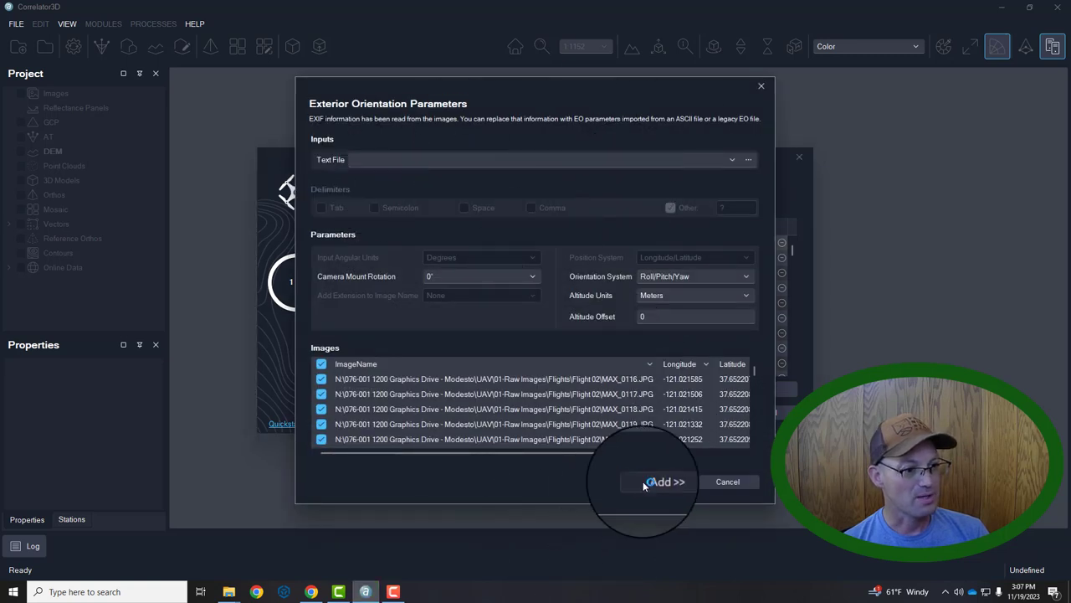
pyautogui.click(645, 485)
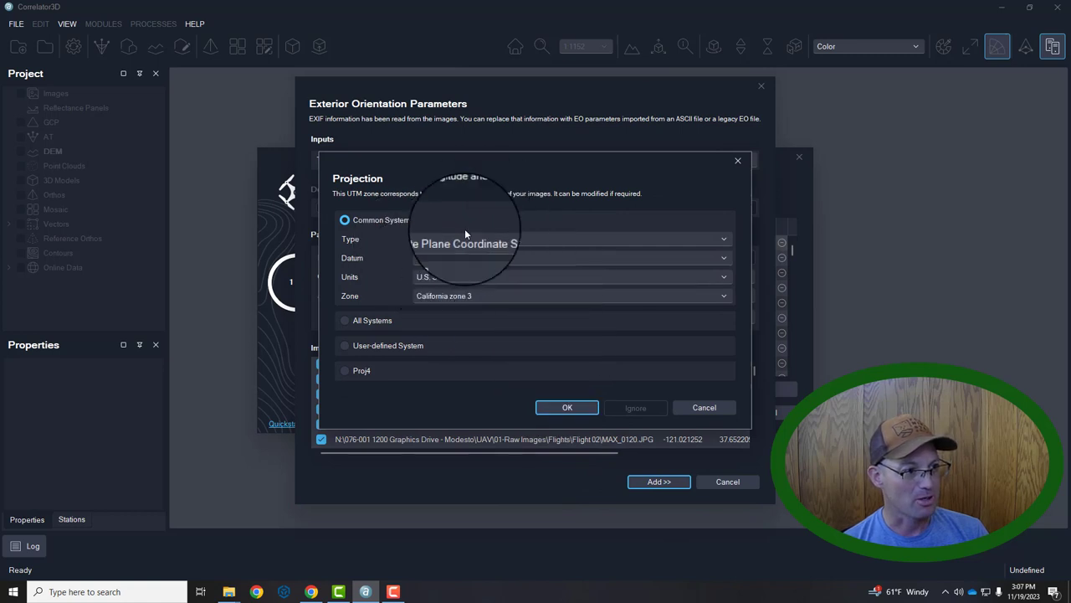
pyautogui.click(571, 405)
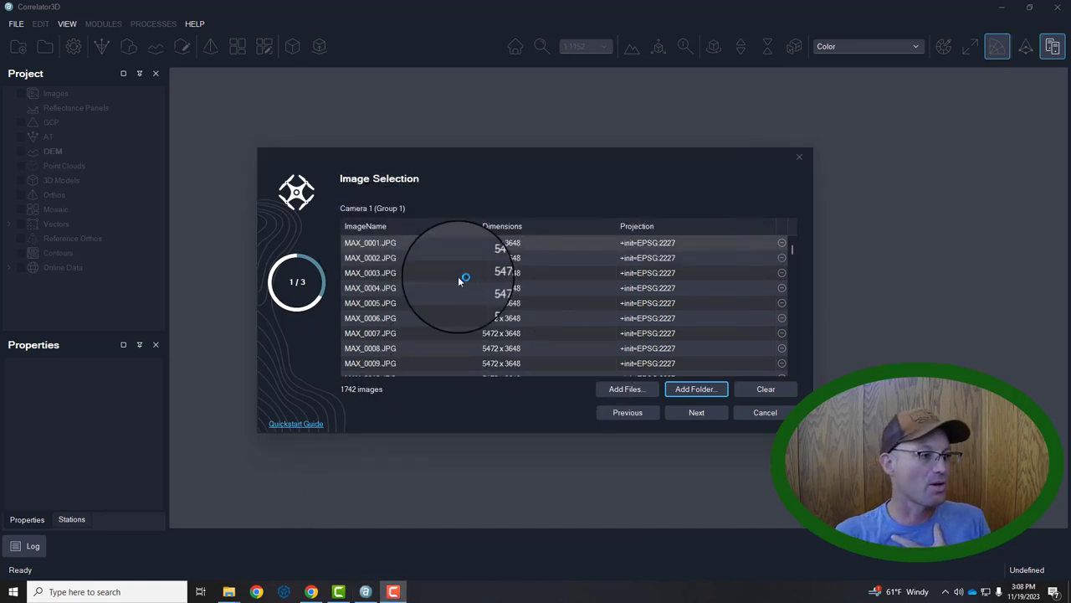
# - Set the project folder to 03-Software Projects > Correlator3D and finish creating the project
pyautogui.click(701, 413)
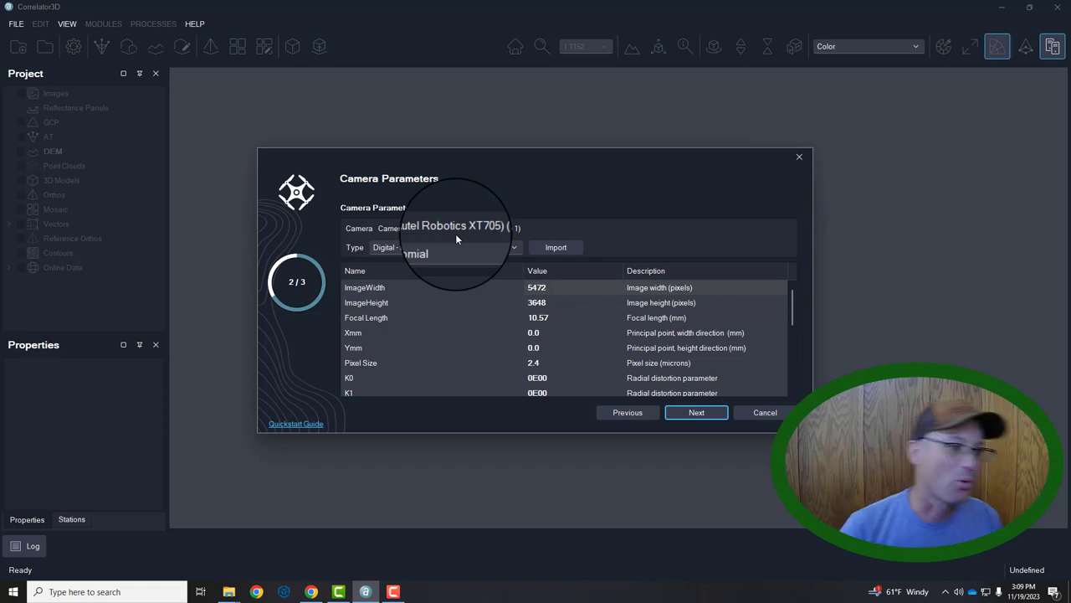
pyautogui.click(689, 414)
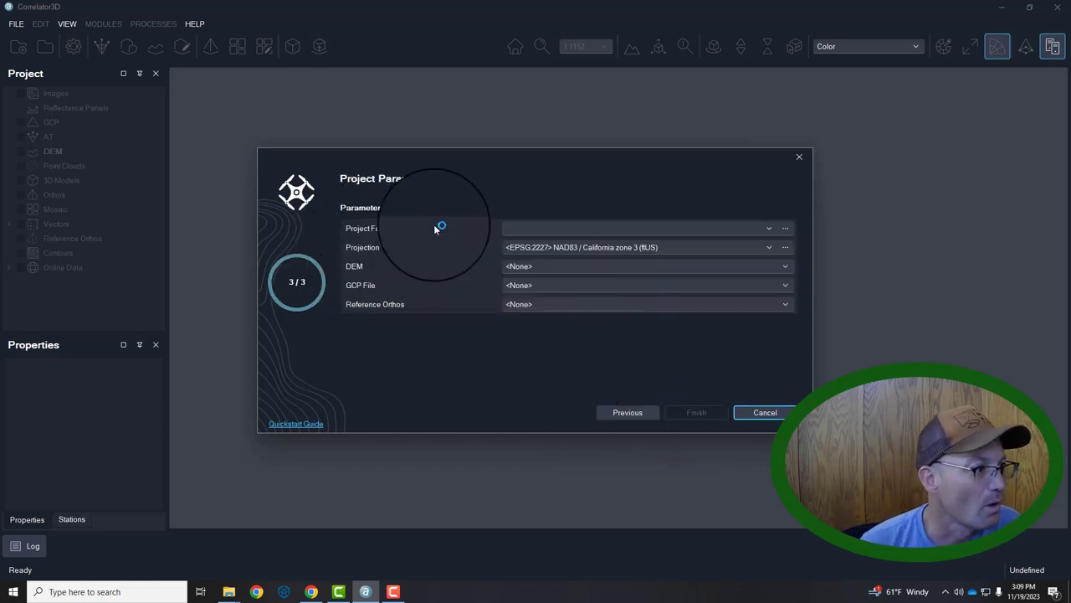
pyautogui.click(786, 228)
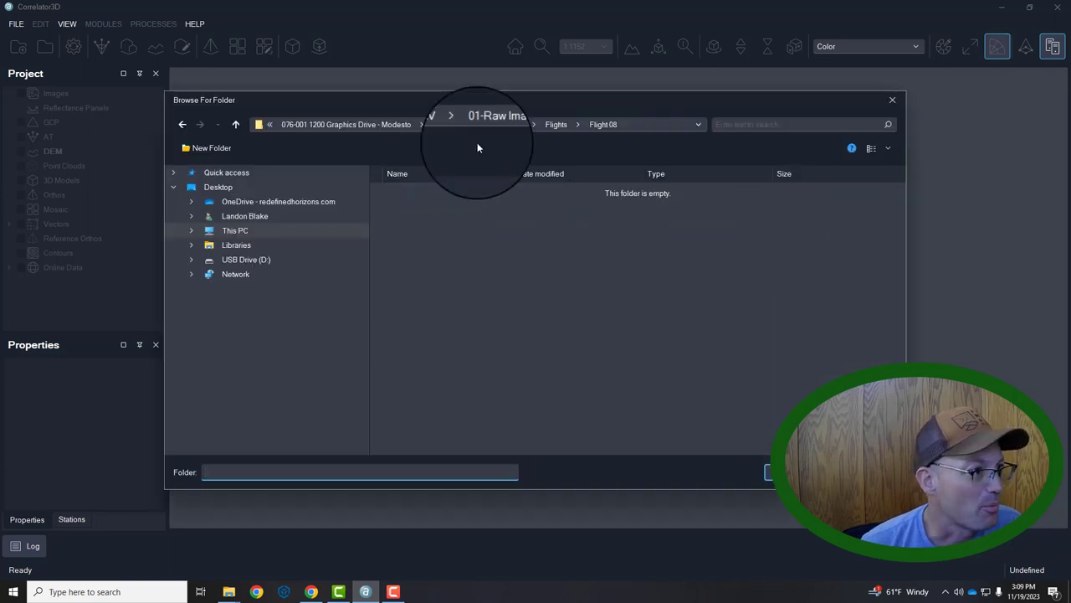
pyautogui.click(437, 124)
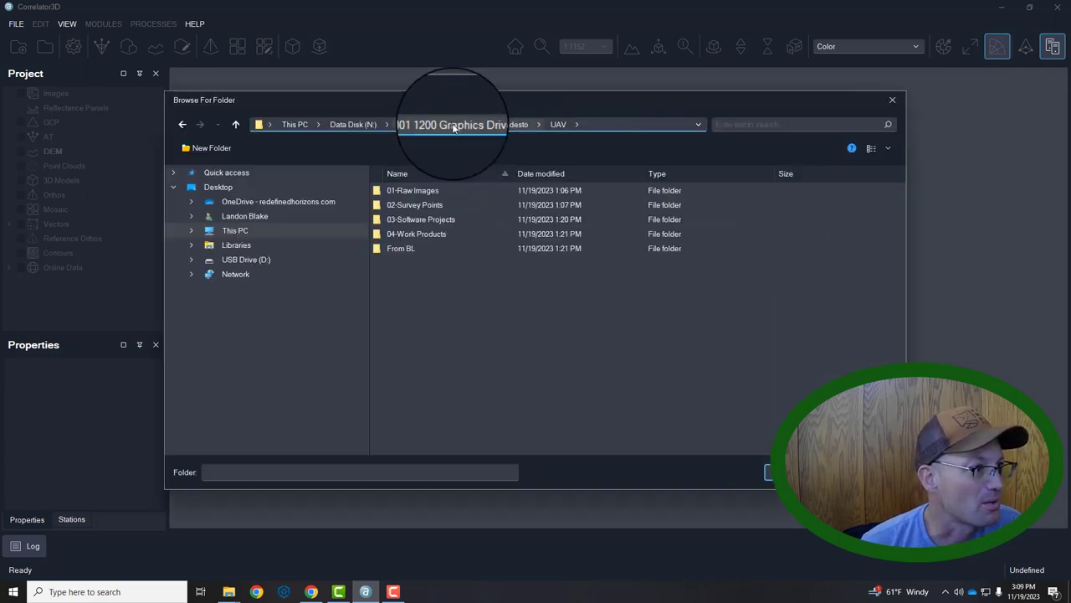
pyautogui.click(424, 219)
pyautogui.doubleClick(423, 223)
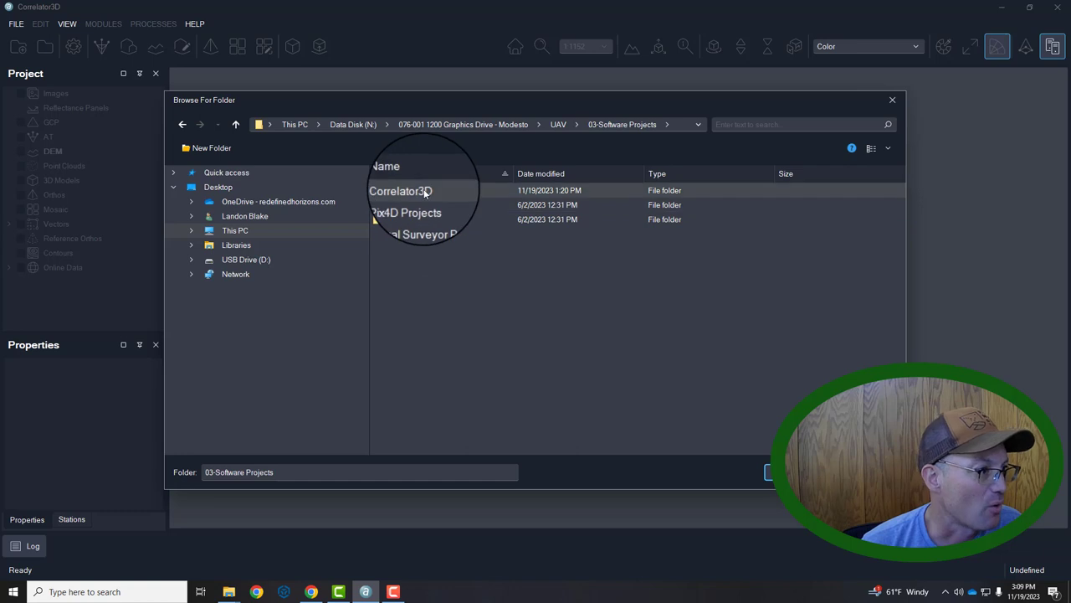
pyautogui.doubleClick(422, 192)
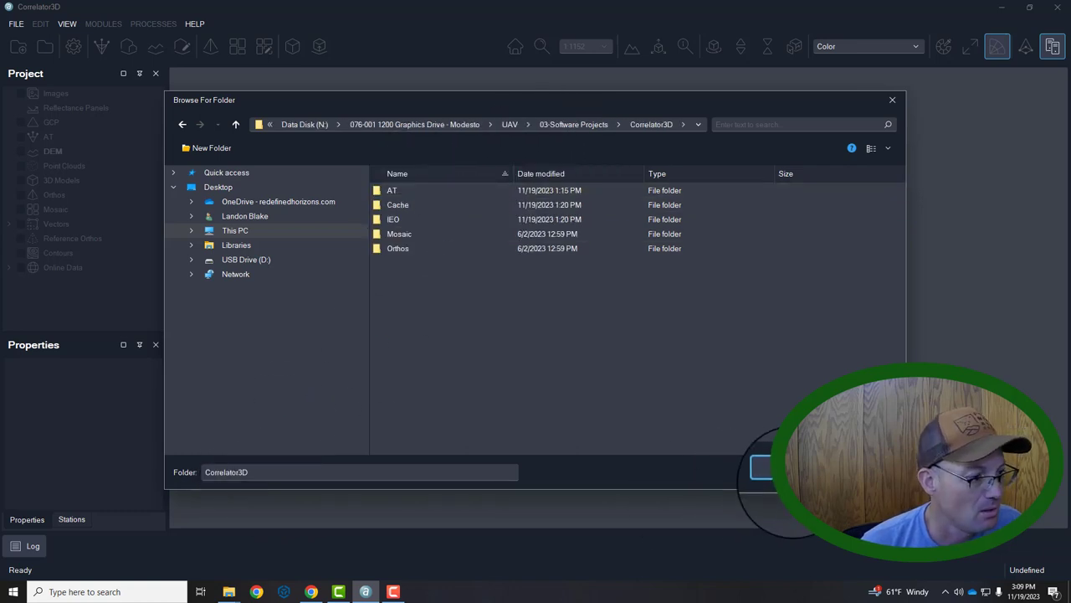
pyautogui.click(764, 471)
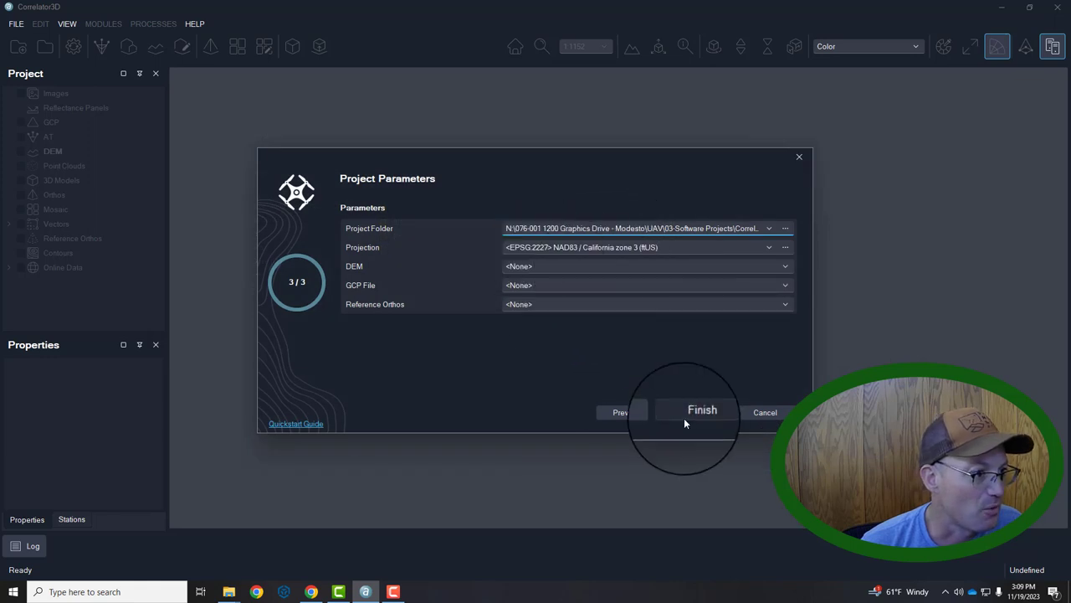
pyautogui.click(705, 414)
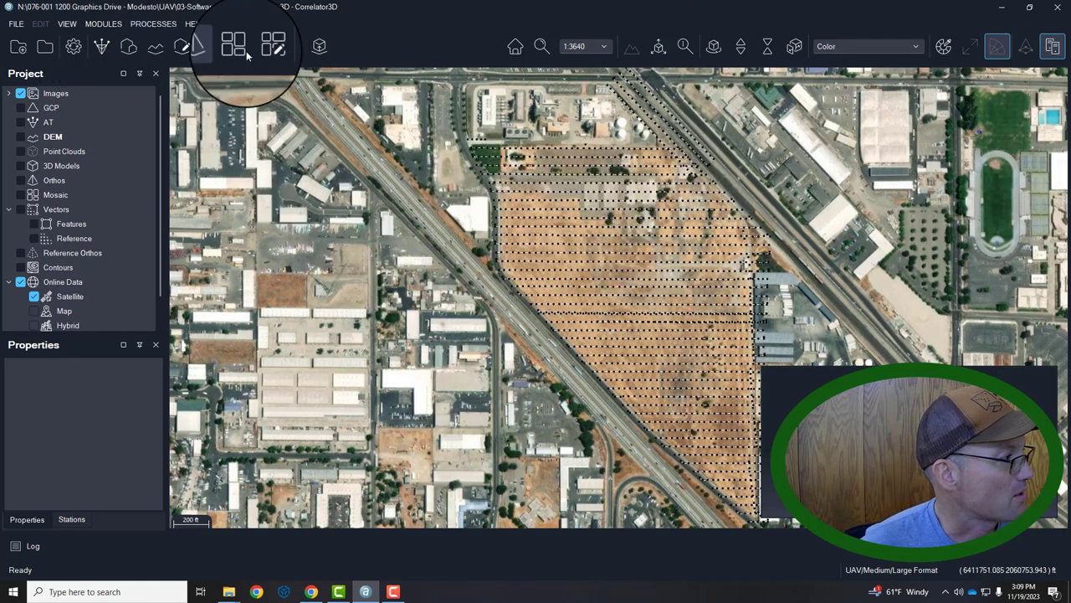
# - Switch to the aerial triangulation module, declining tie point extraction for now
pyautogui.click(102, 50)
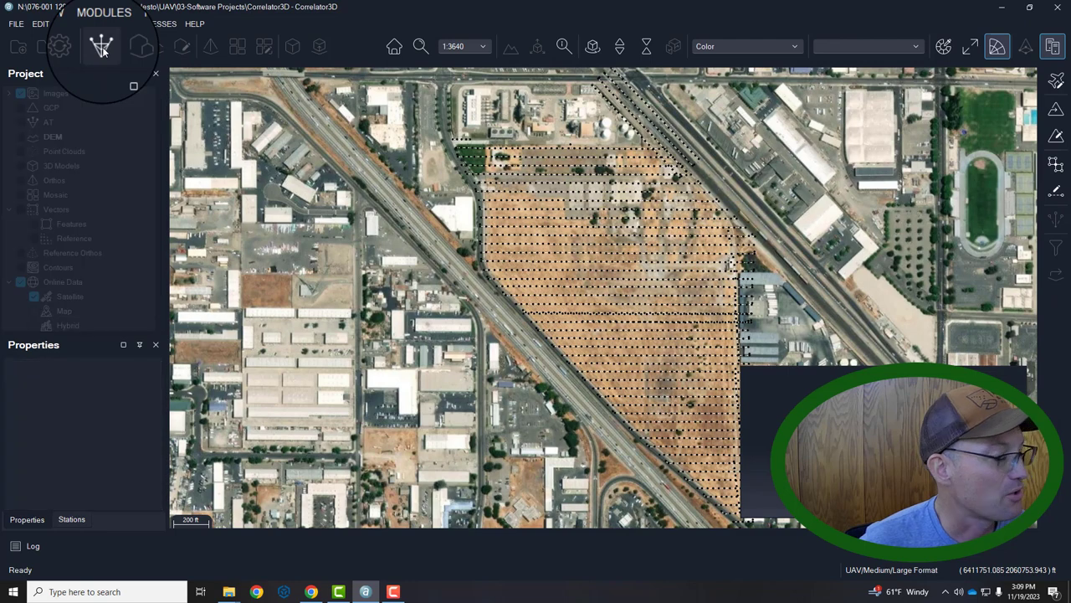
pyautogui.click(648, 320)
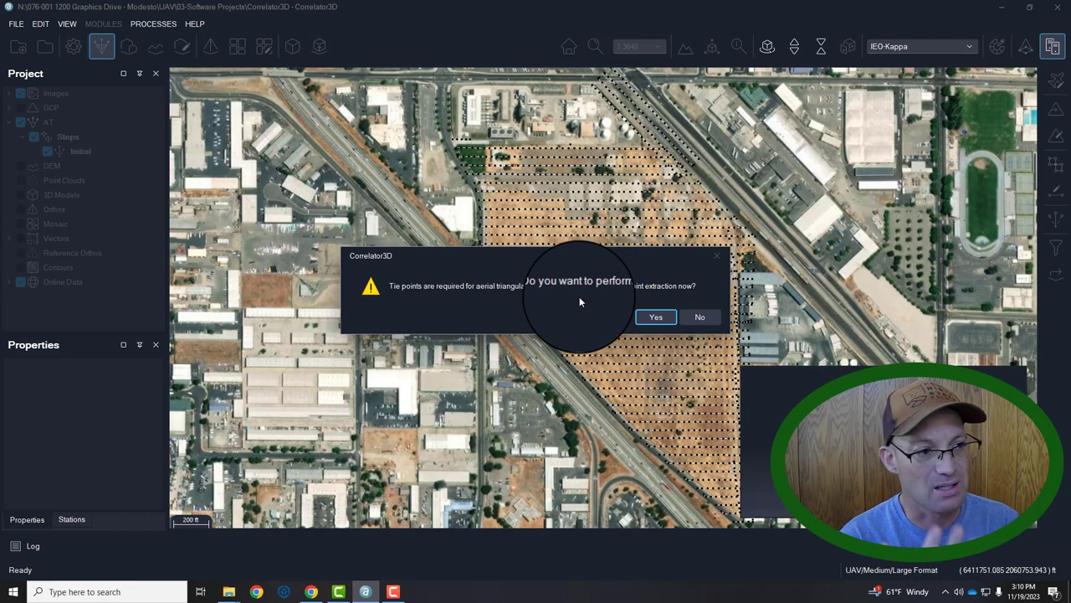
pyautogui.click(700, 317)
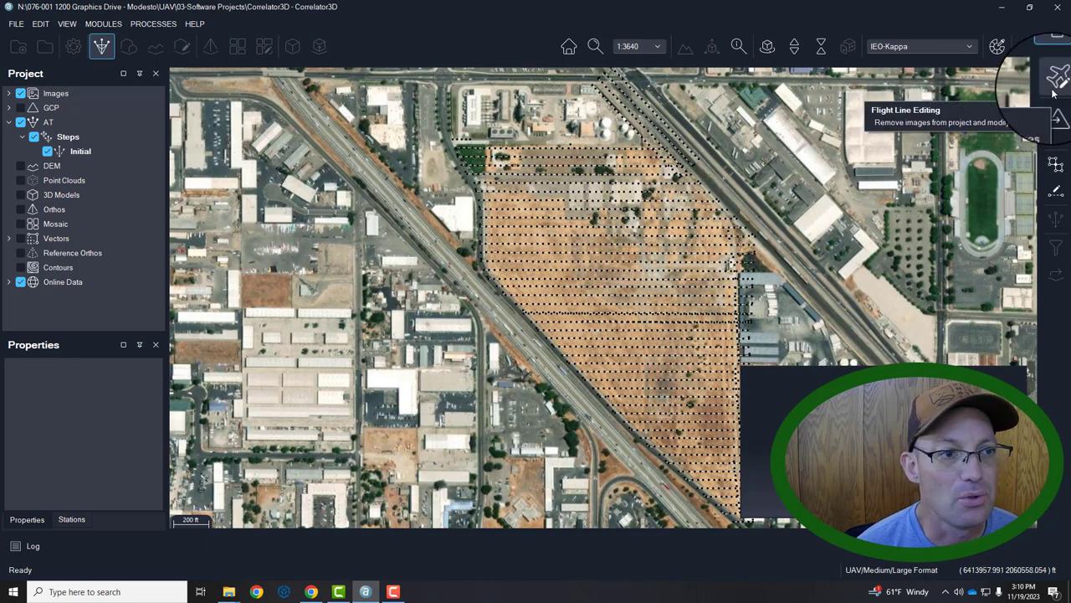
# - Run Standard tie point extraction, then turn off the Links layer in the project tree
pyautogui.click(1059, 170)
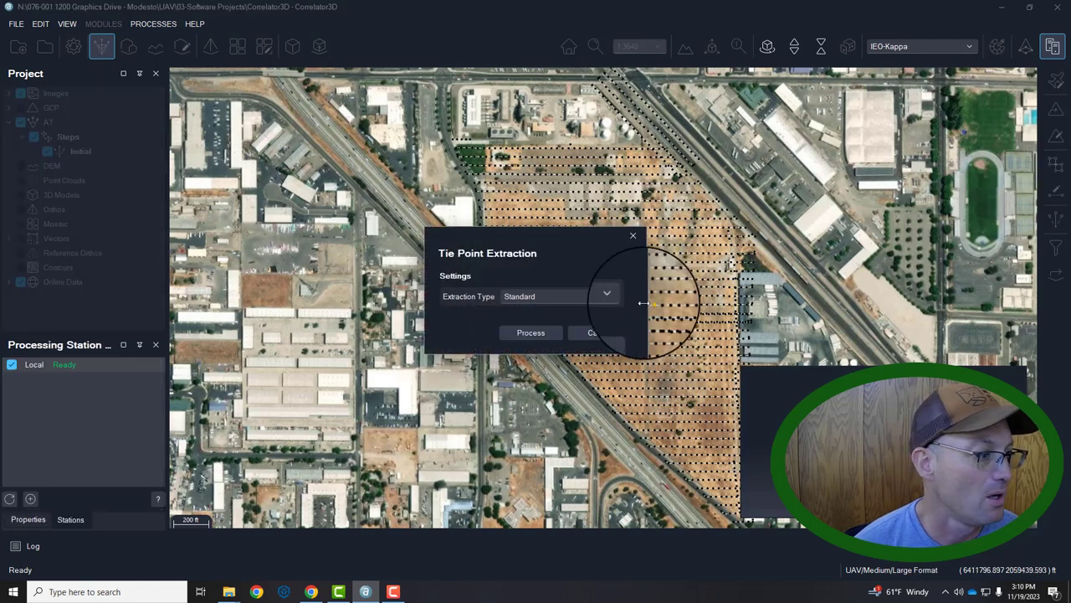
pyautogui.click(596, 298)
pyautogui.click(596, 294)
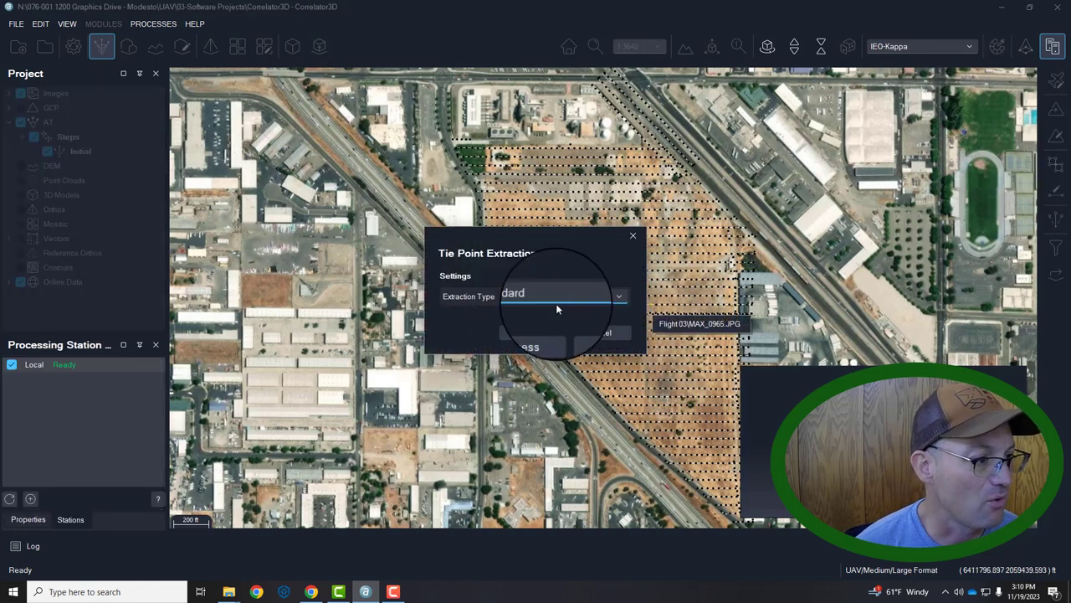
pyautogui.click(524, 333)
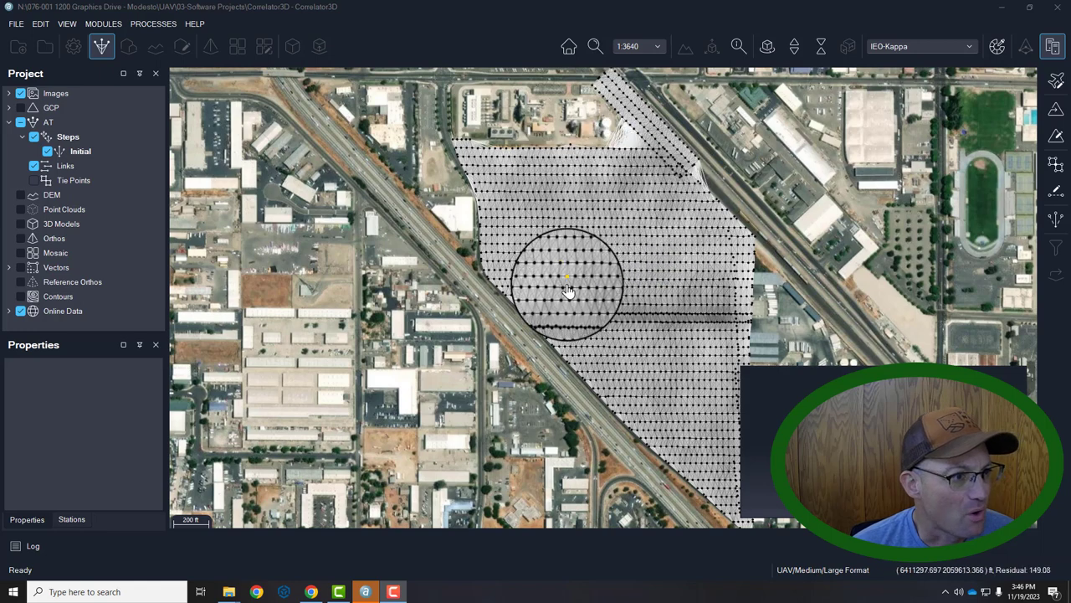
pyautogui.click(34, 169)
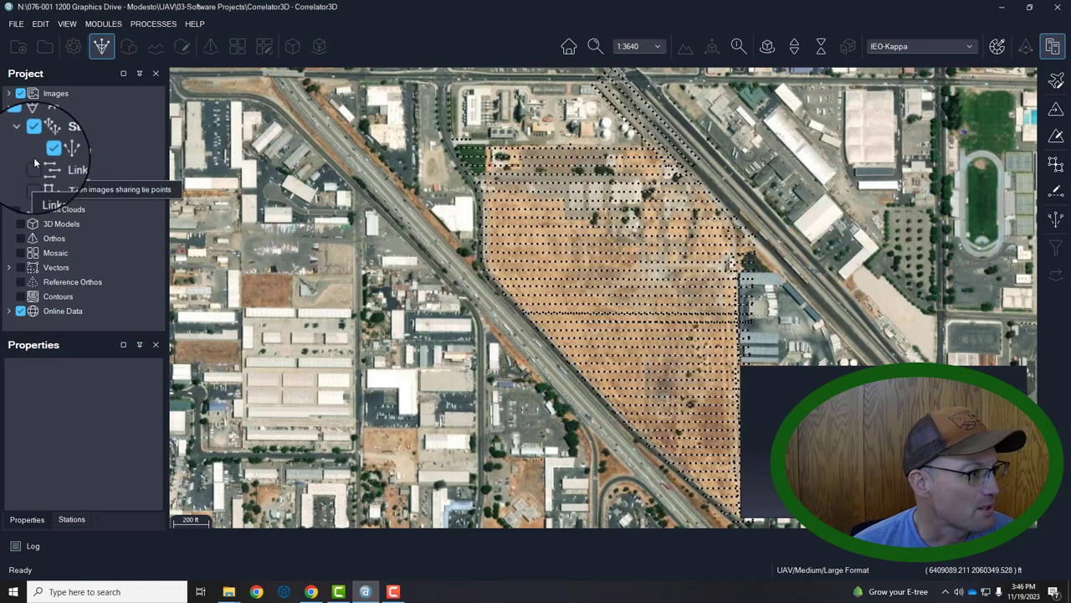